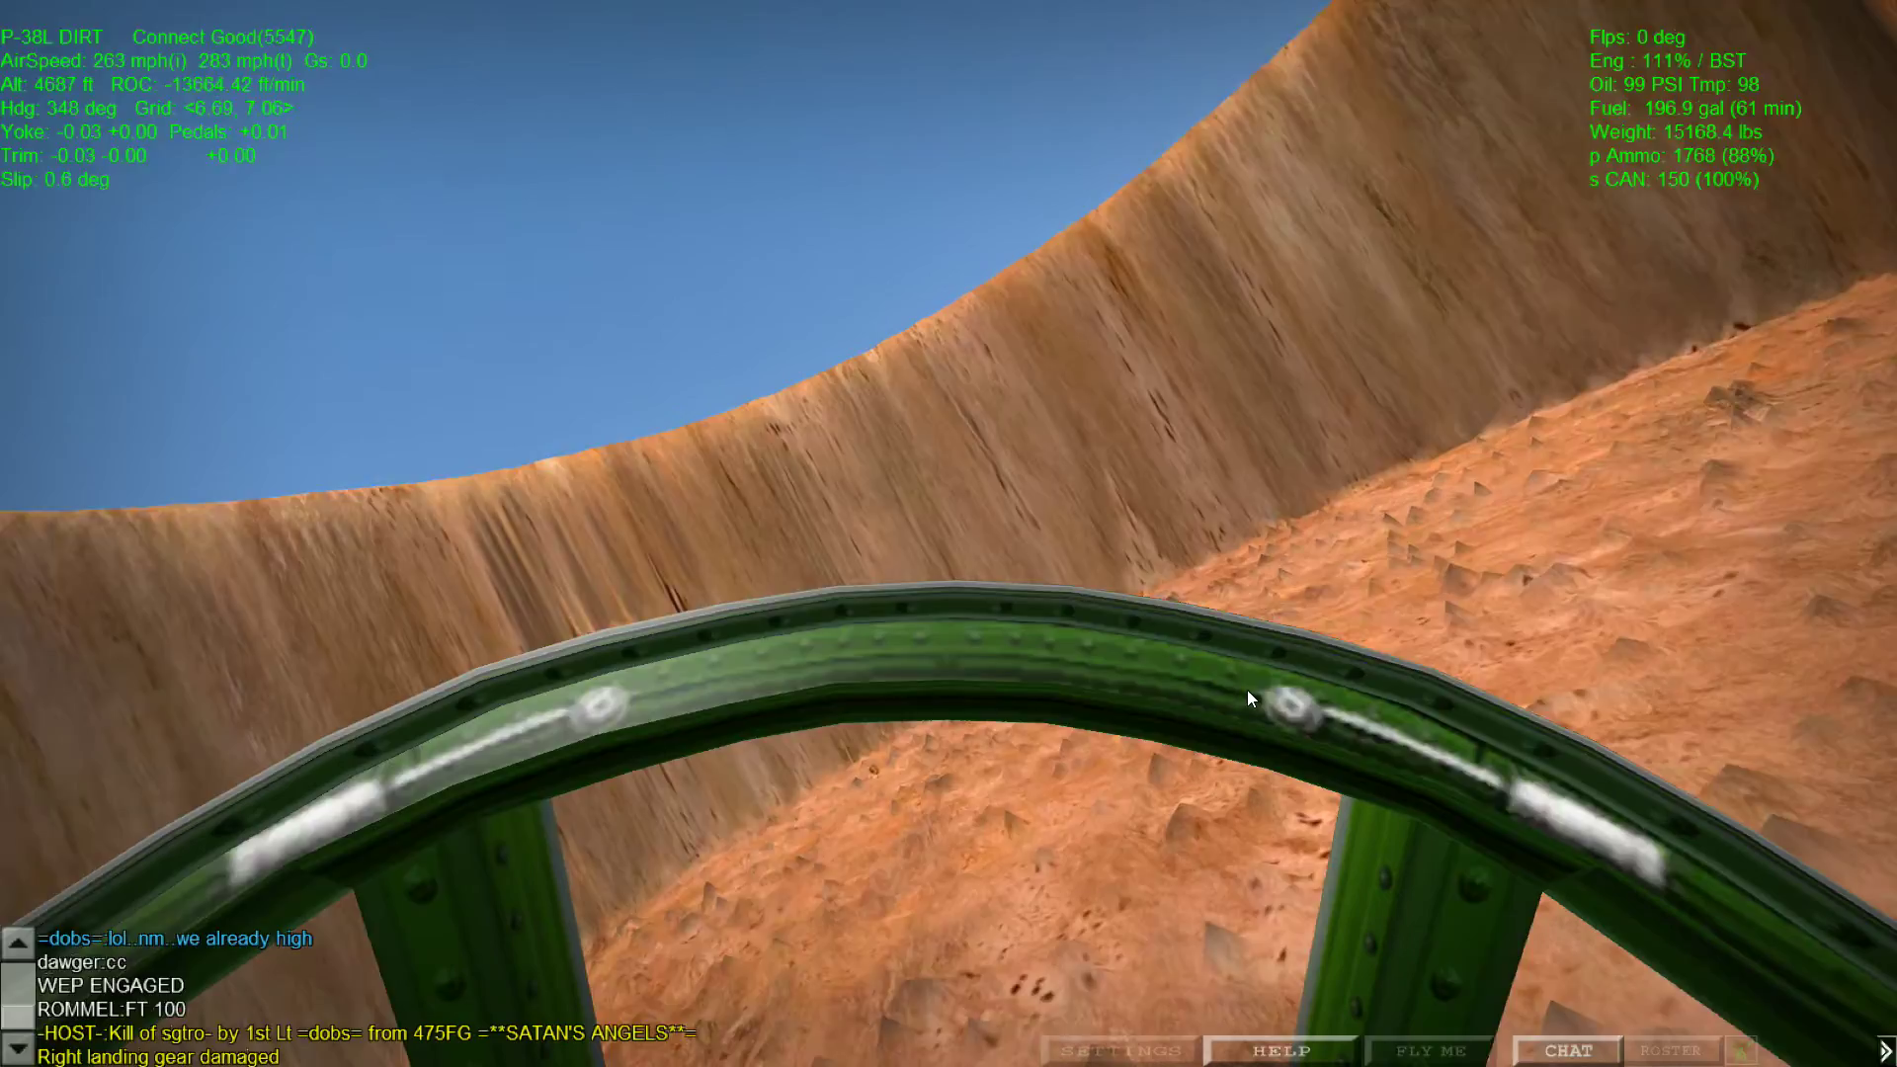
Step: Dive between the canyon walls, looking back repeatedly to track the pursuing P-38s
key("KP_8")
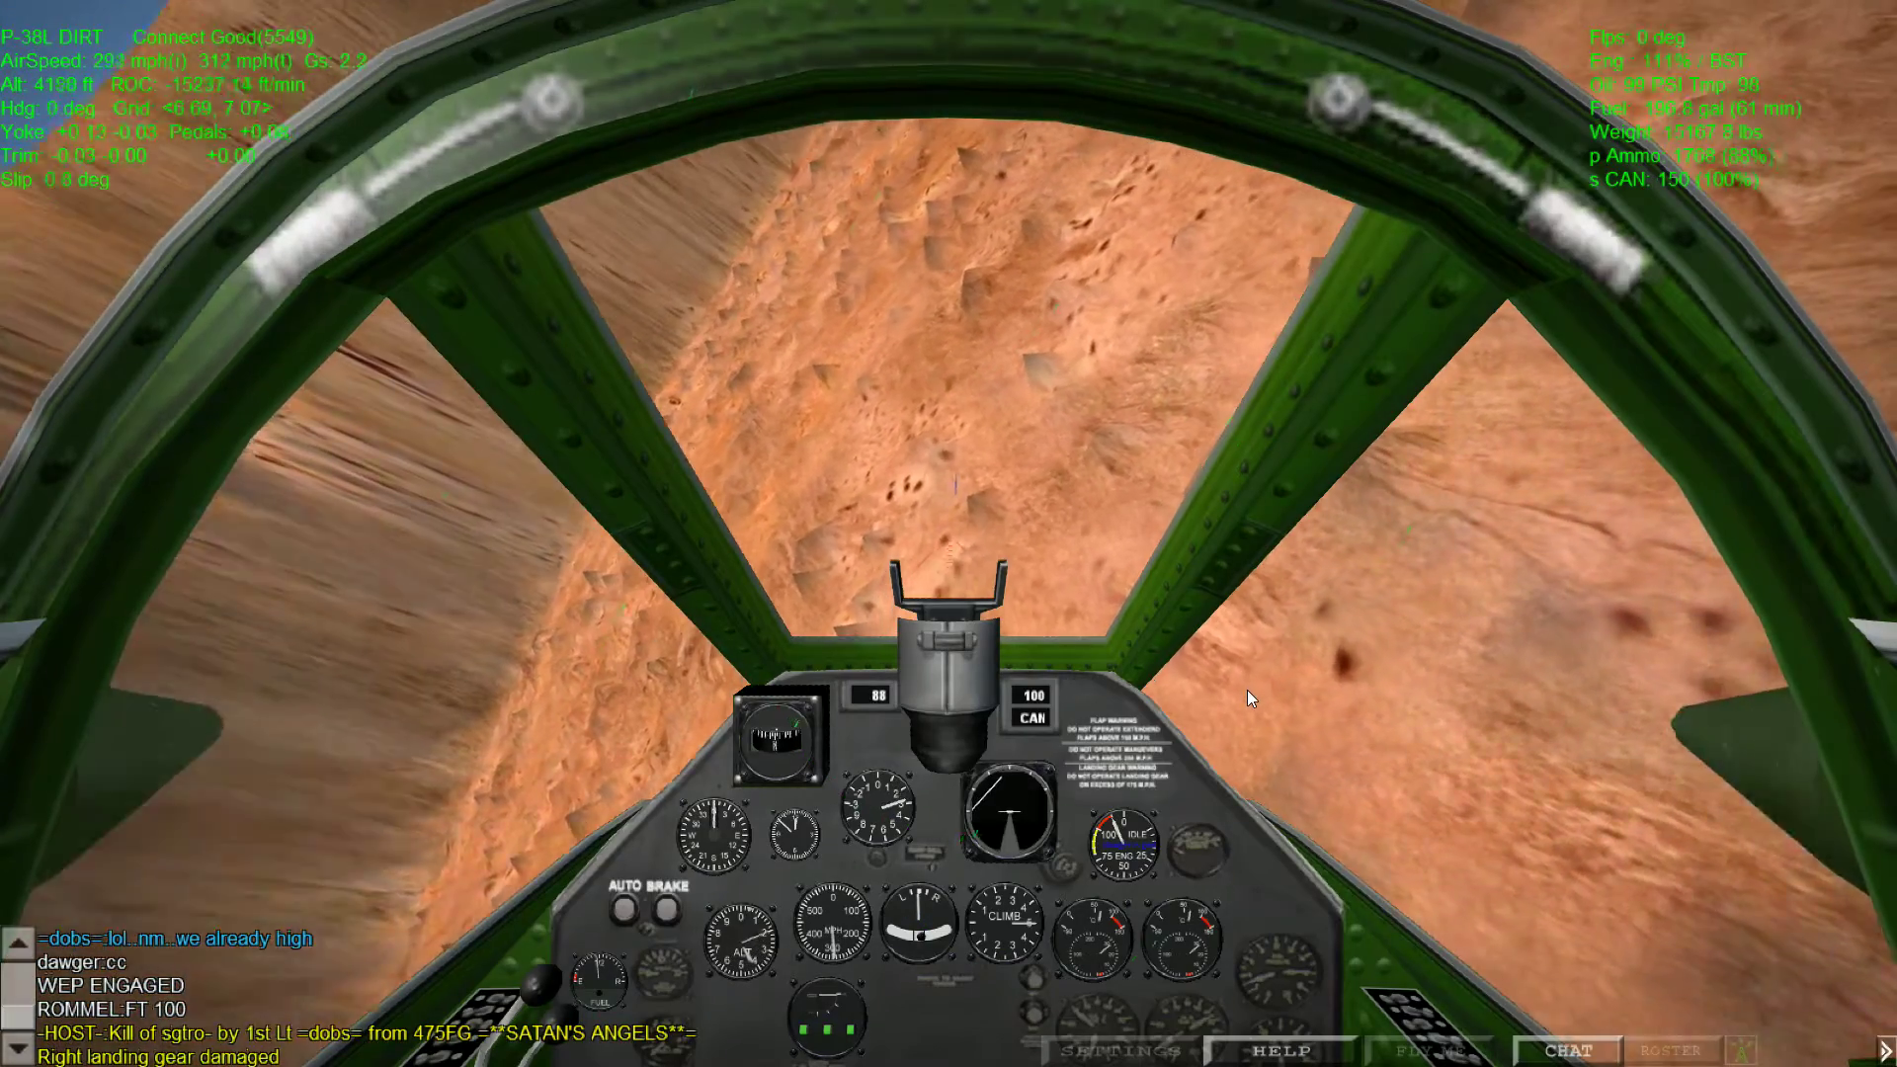
key("KP_4")
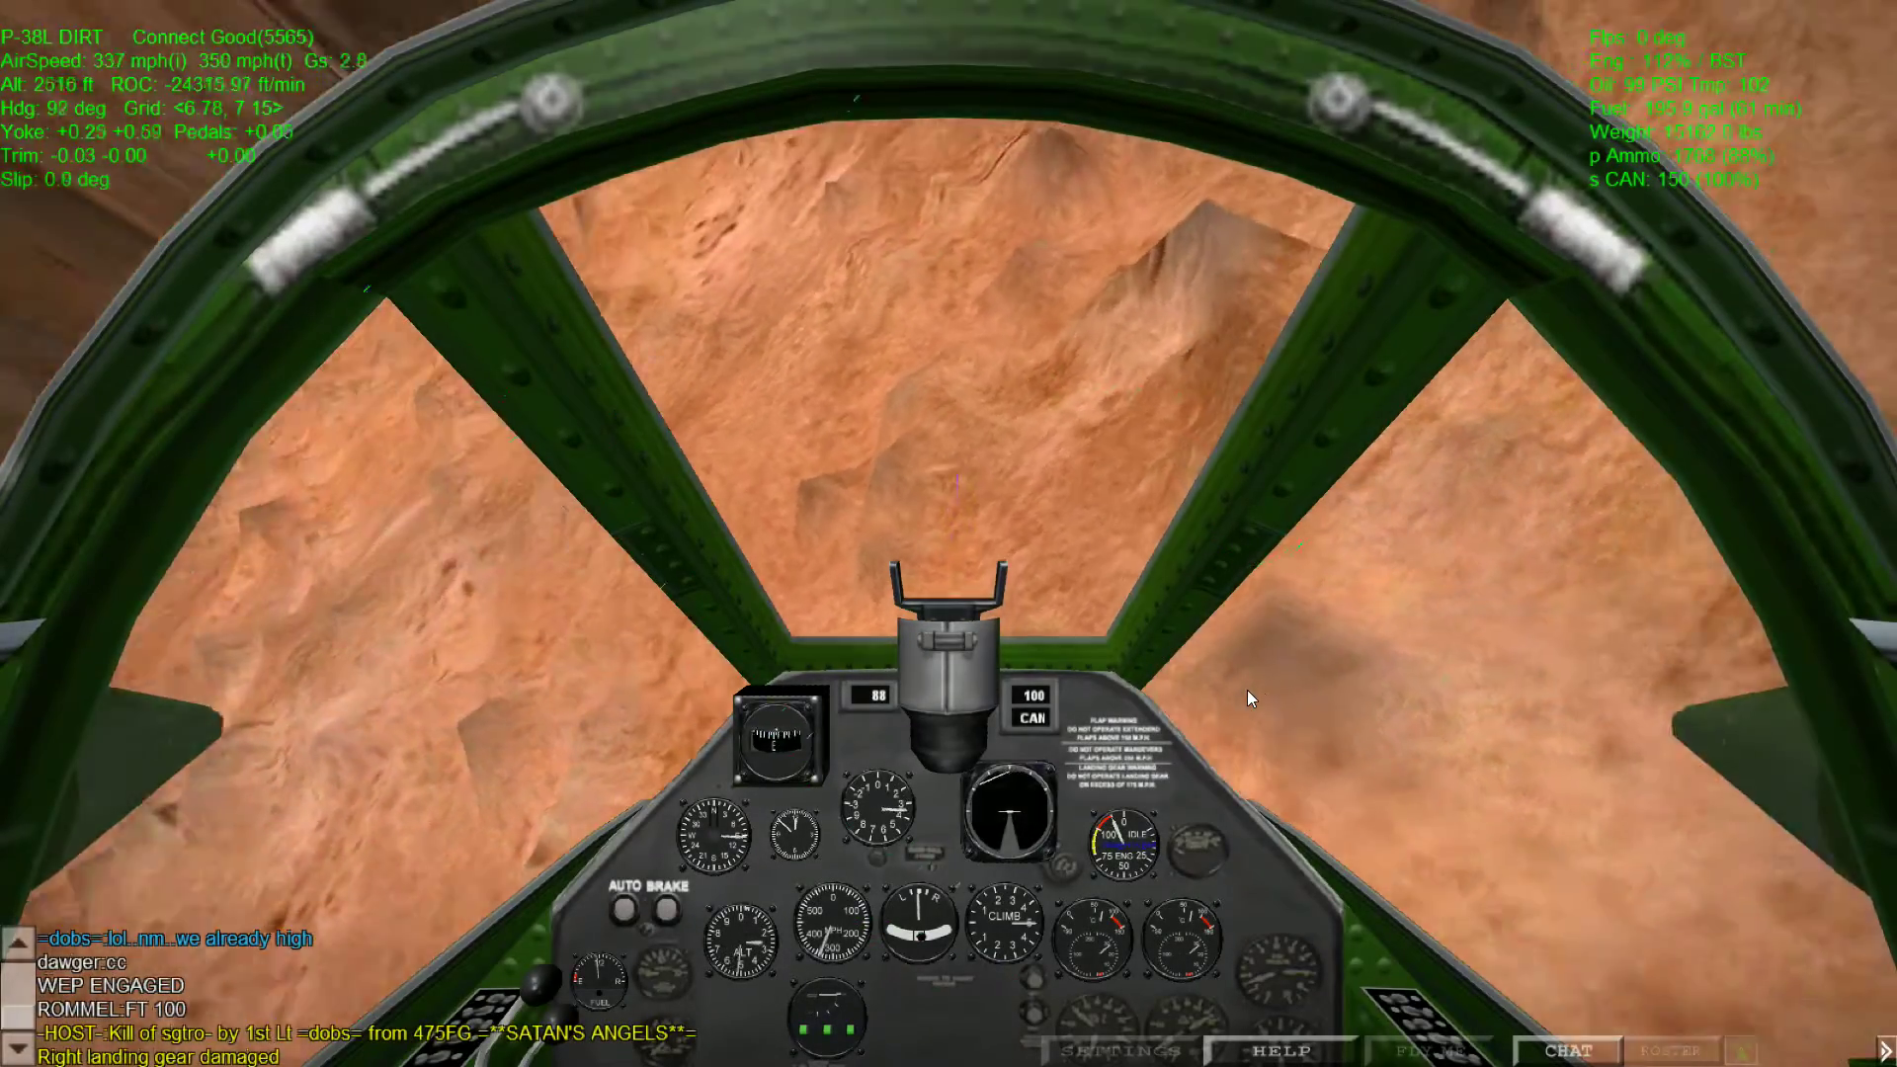
key("Down")
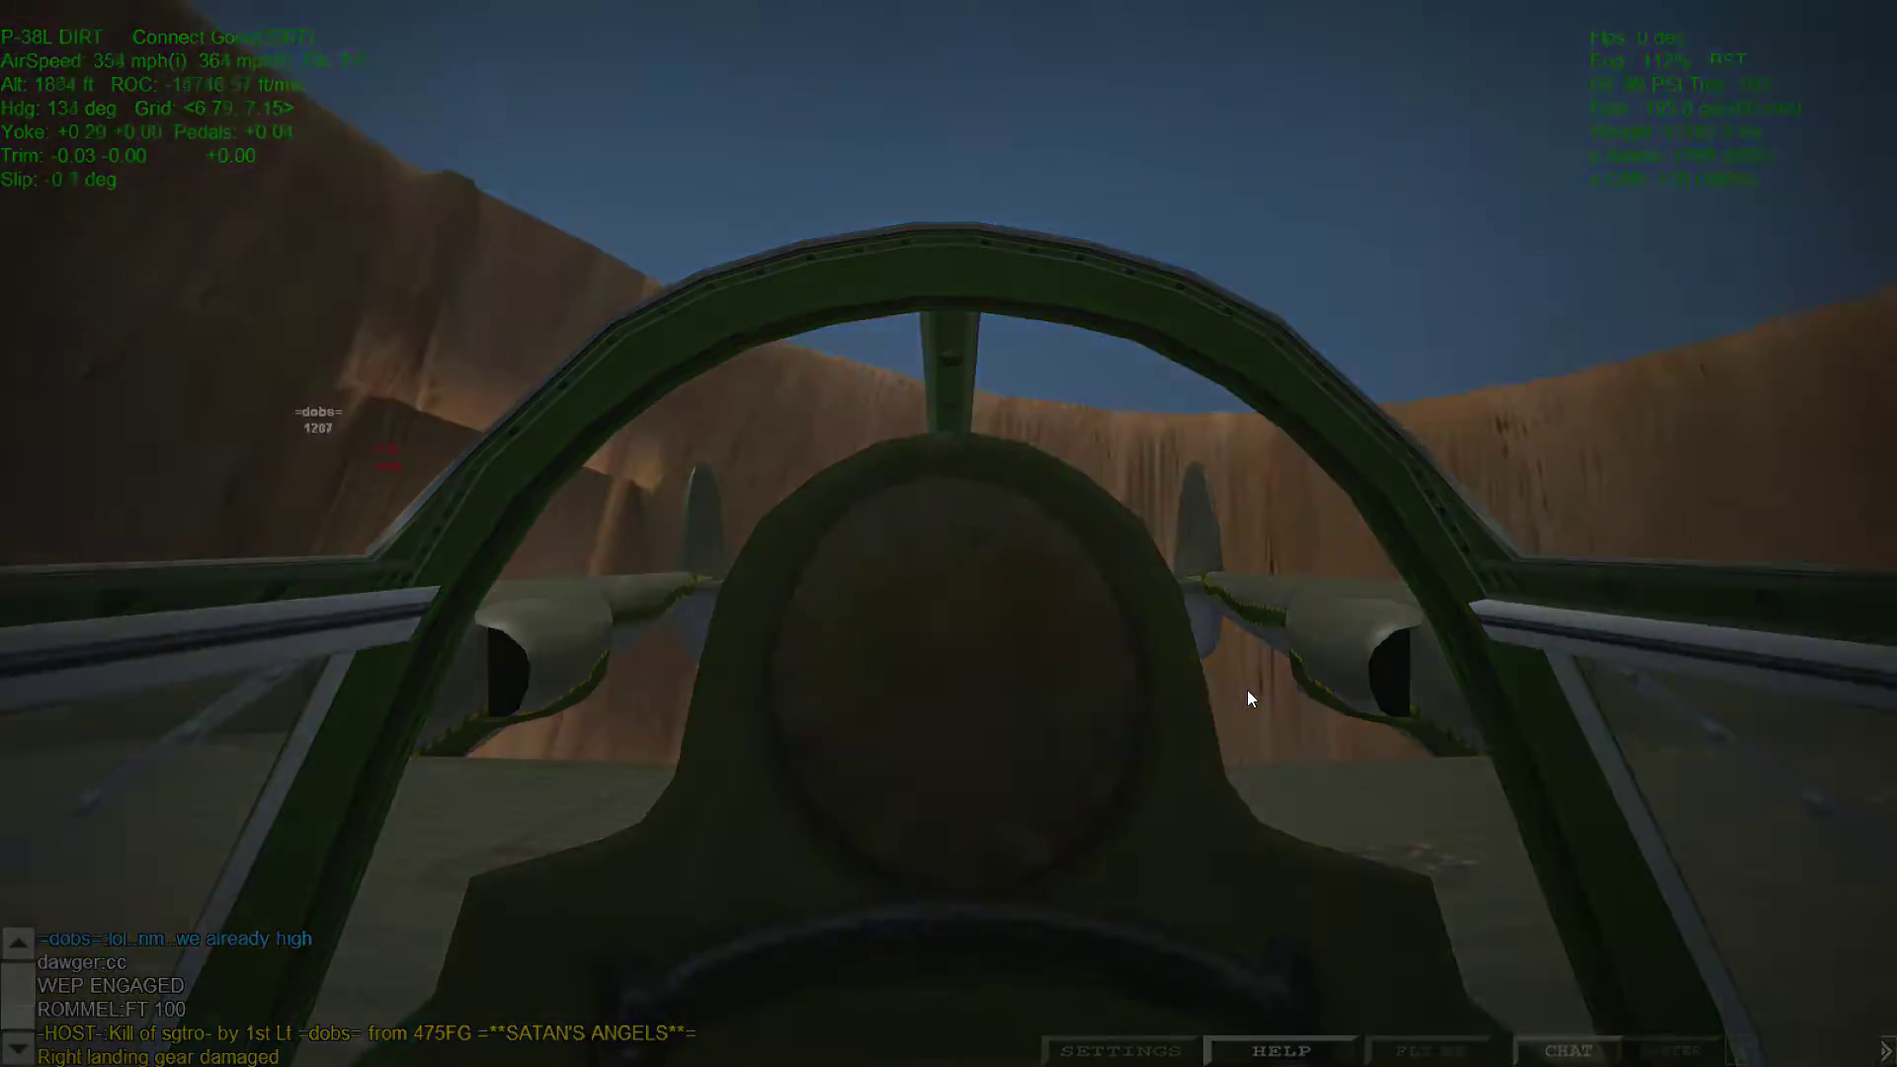
key("Up")
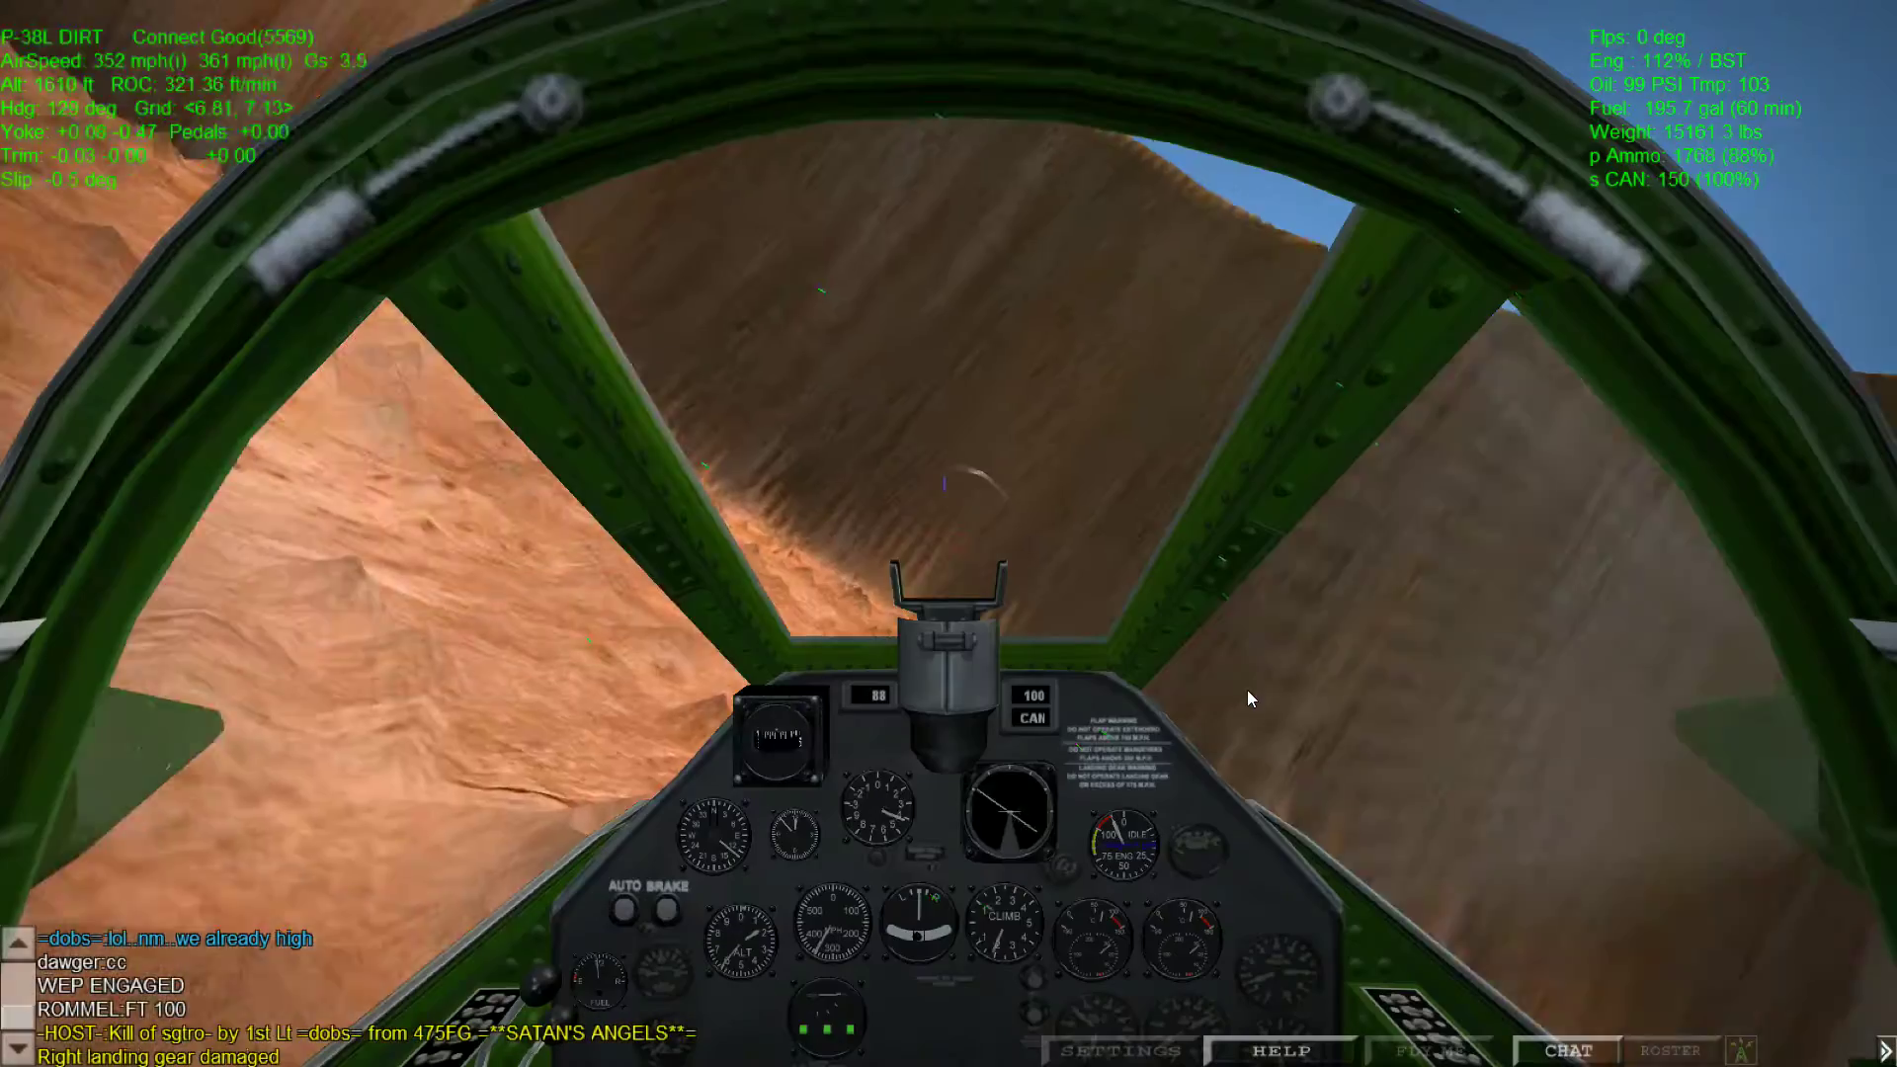
key("Down")
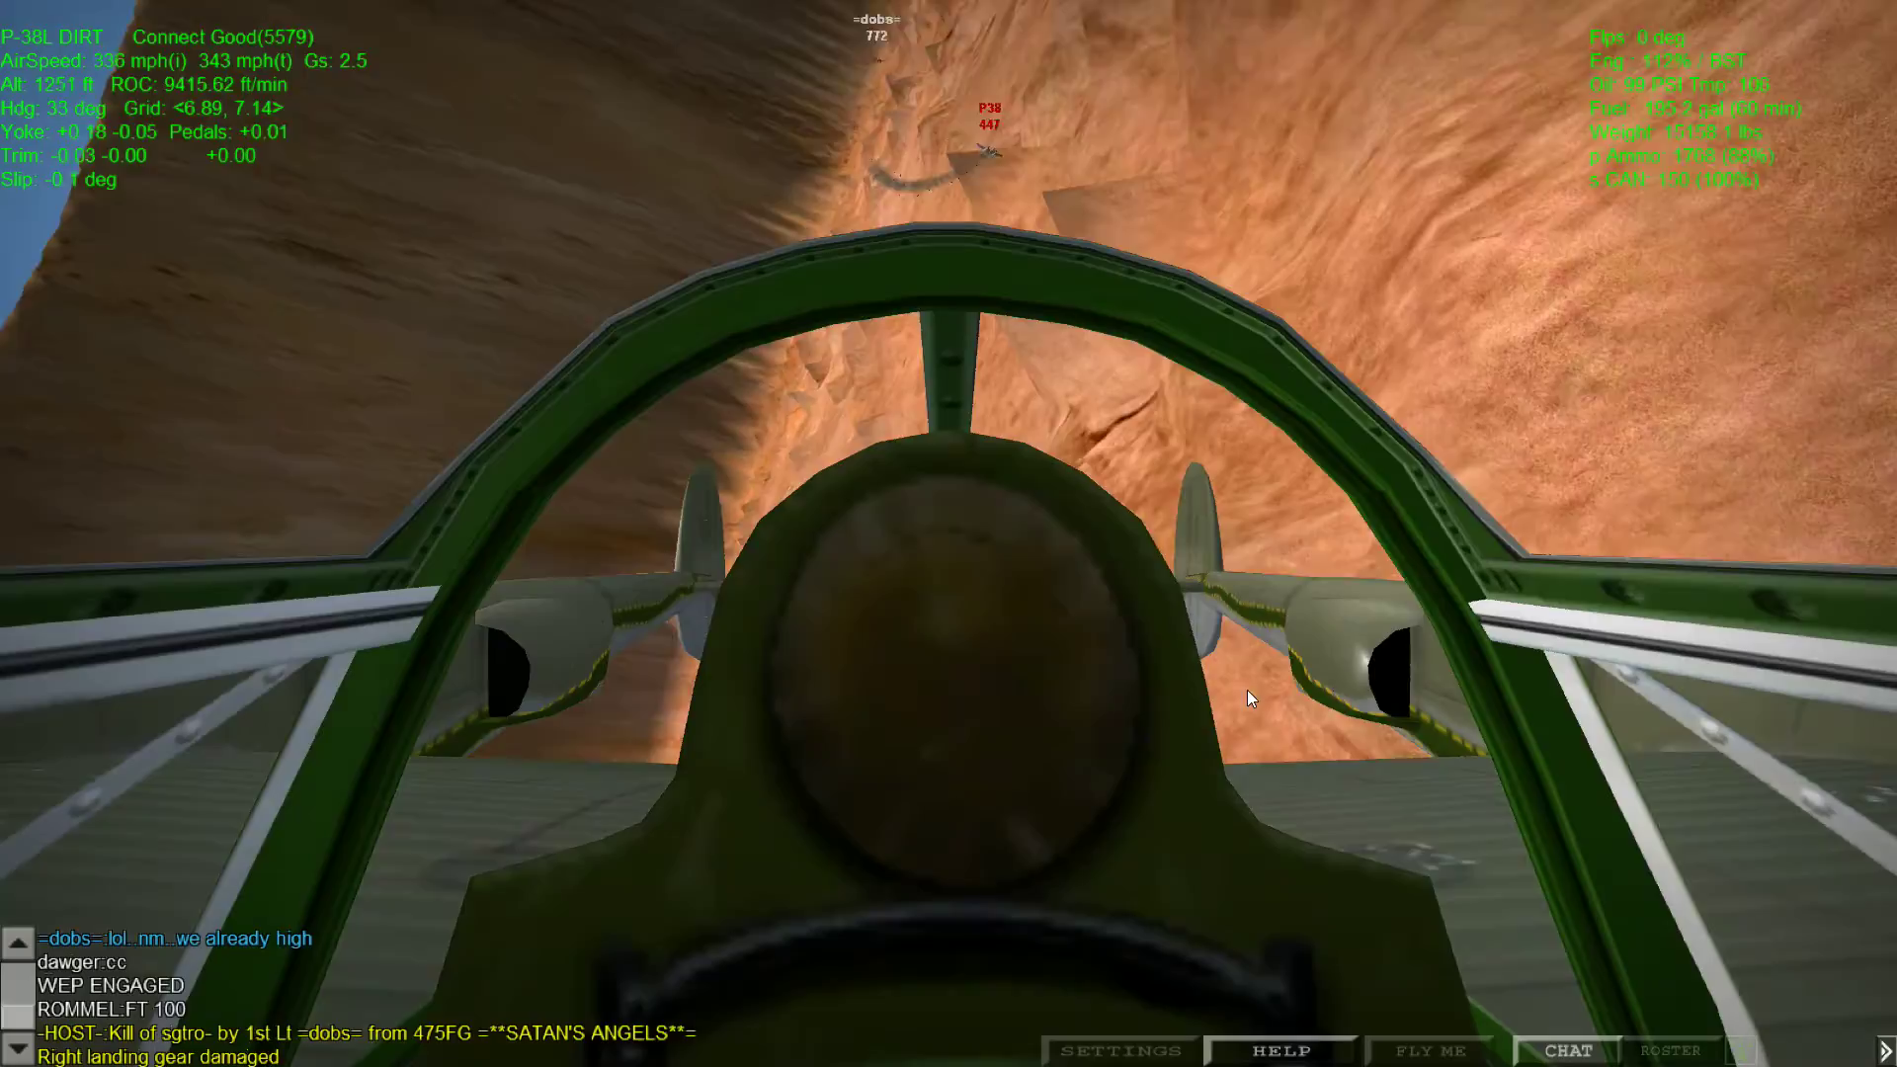
key("Up")
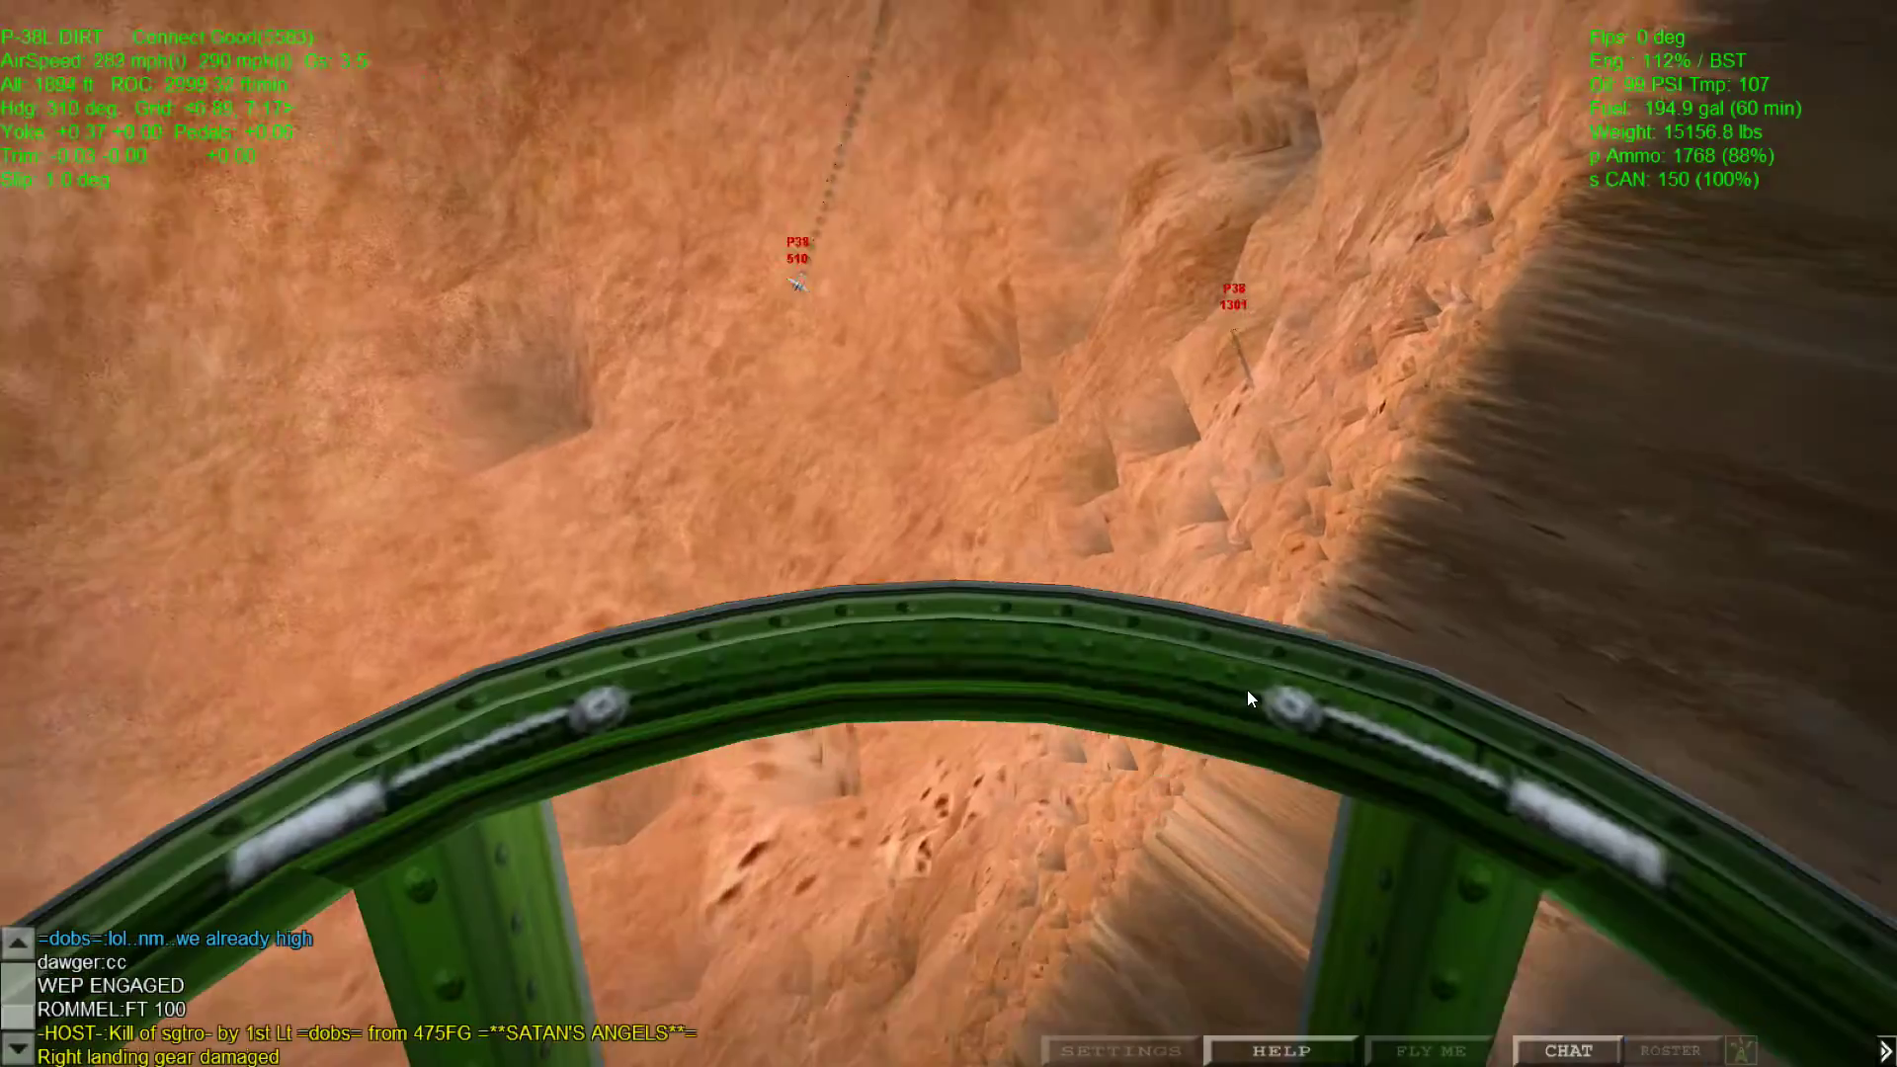
key("Up")
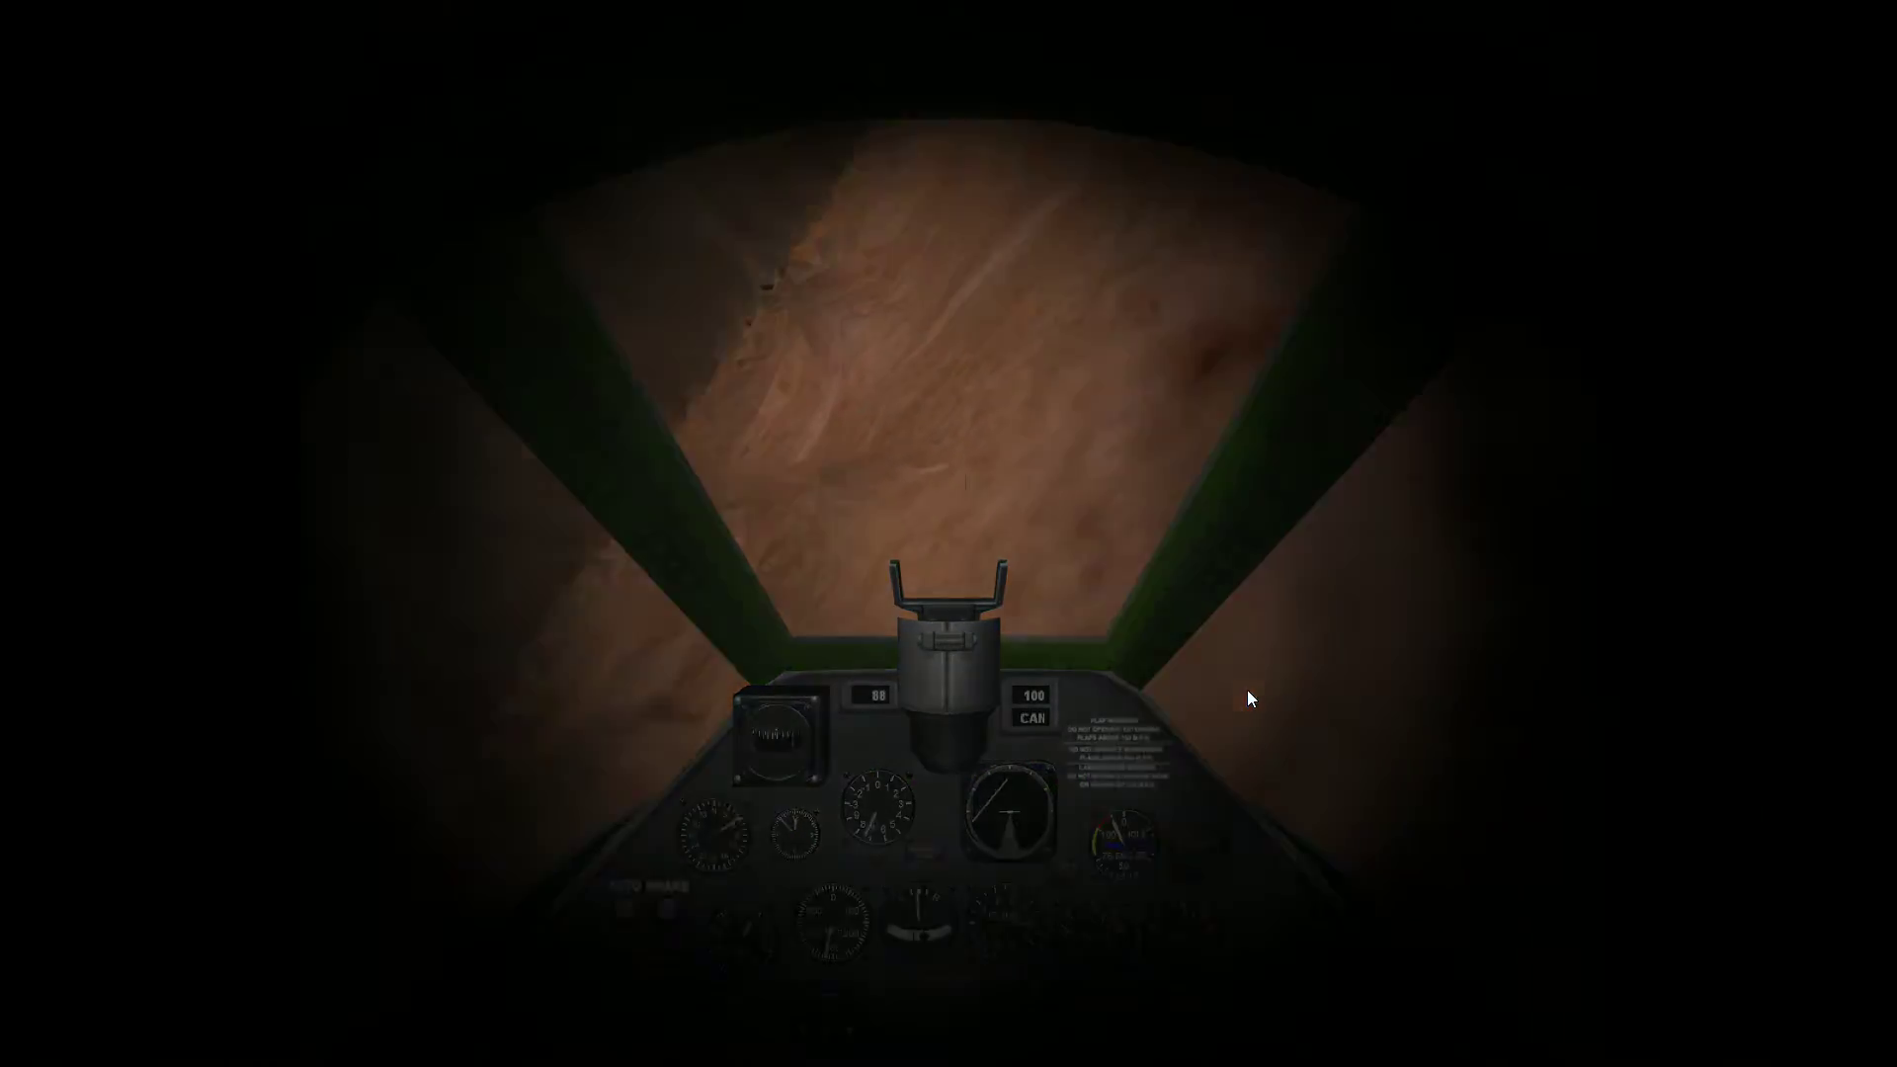
Step: Look up, widen the cockpit view, and bail out of the tailless P-38L
key("Up")
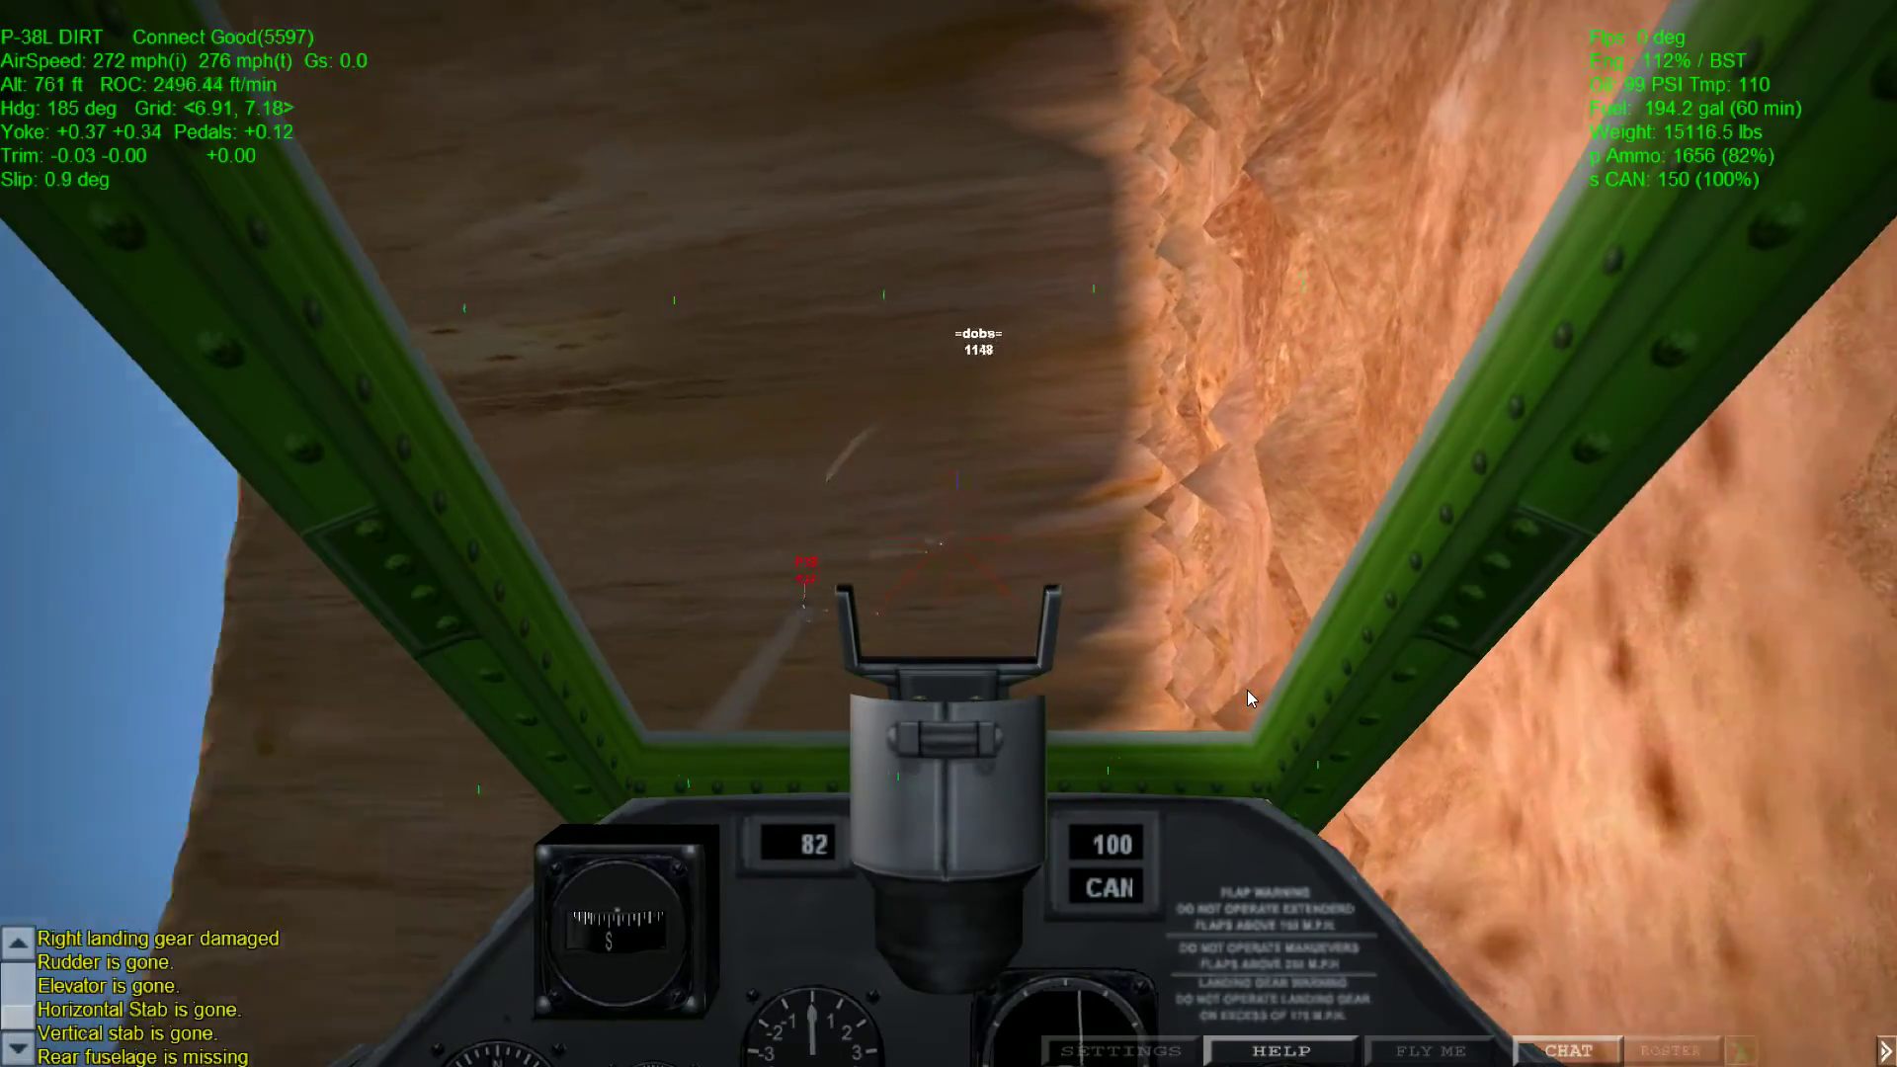
key("z")
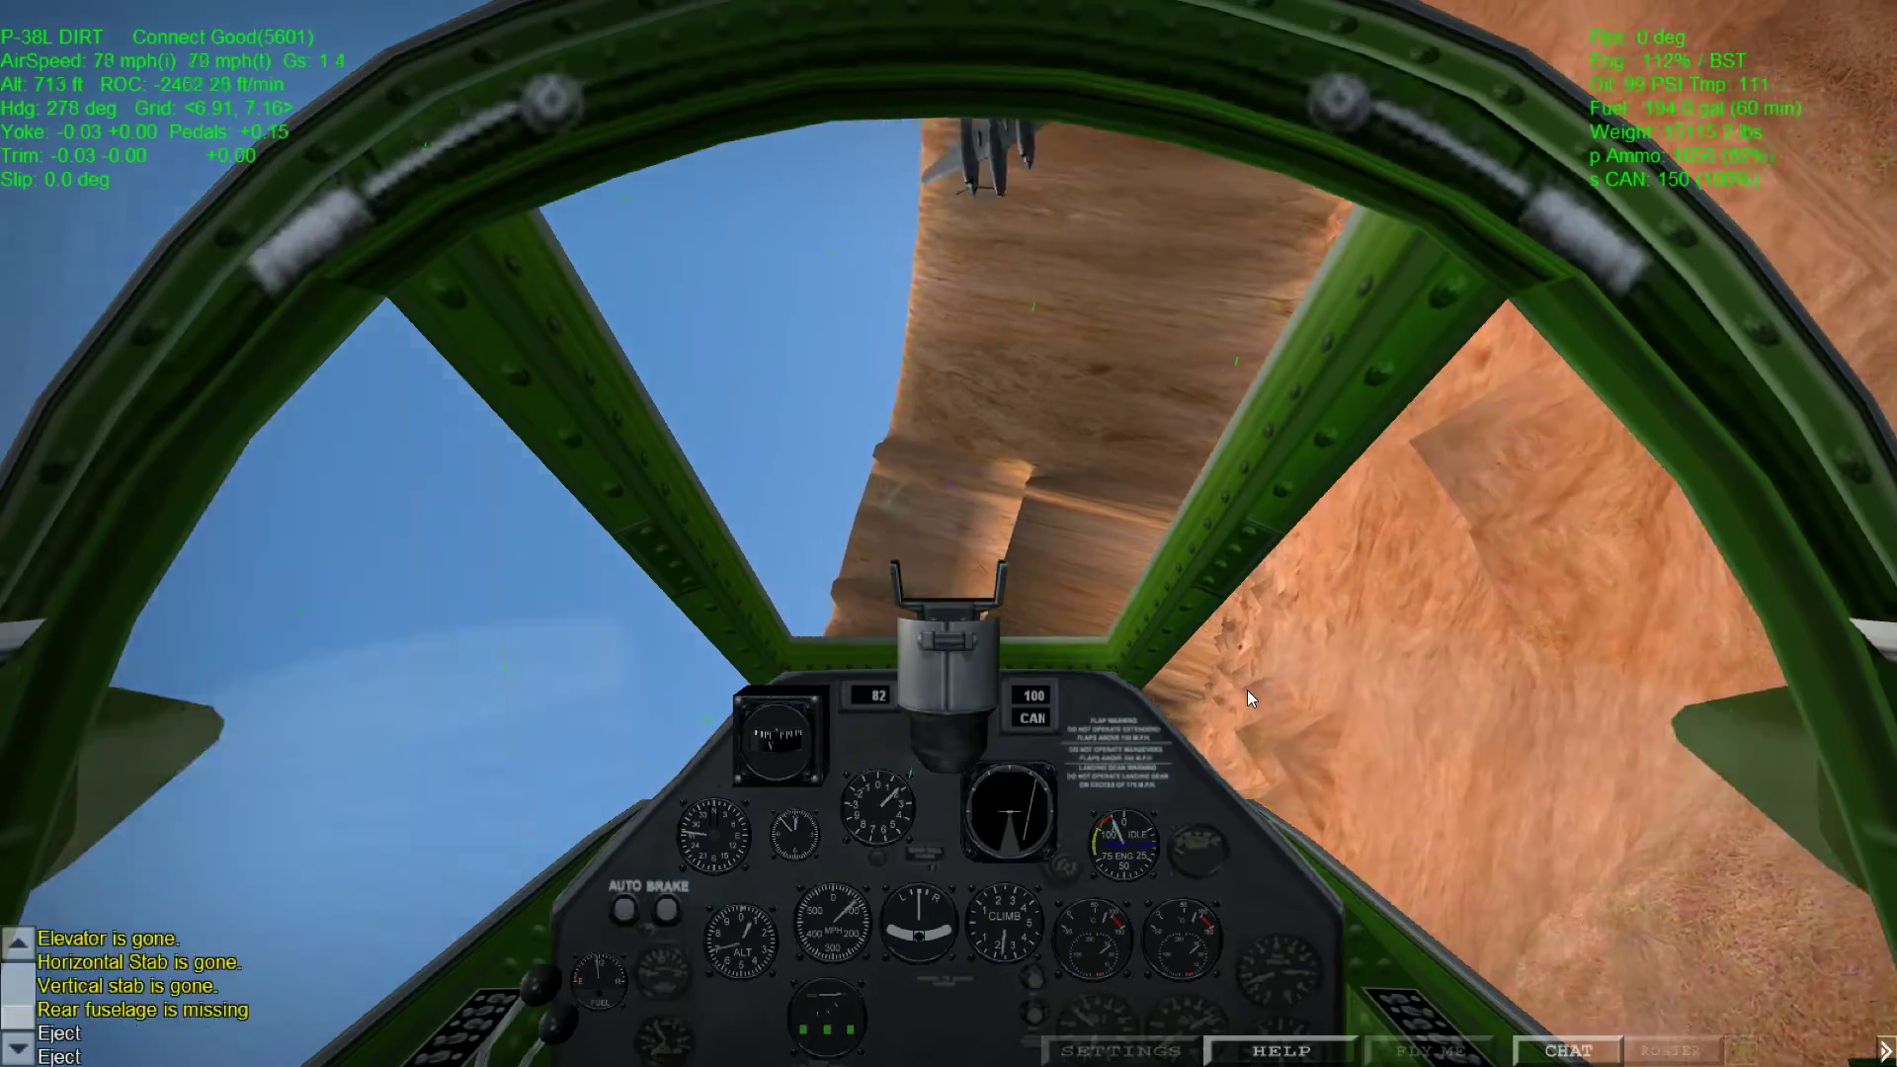
key("Return")
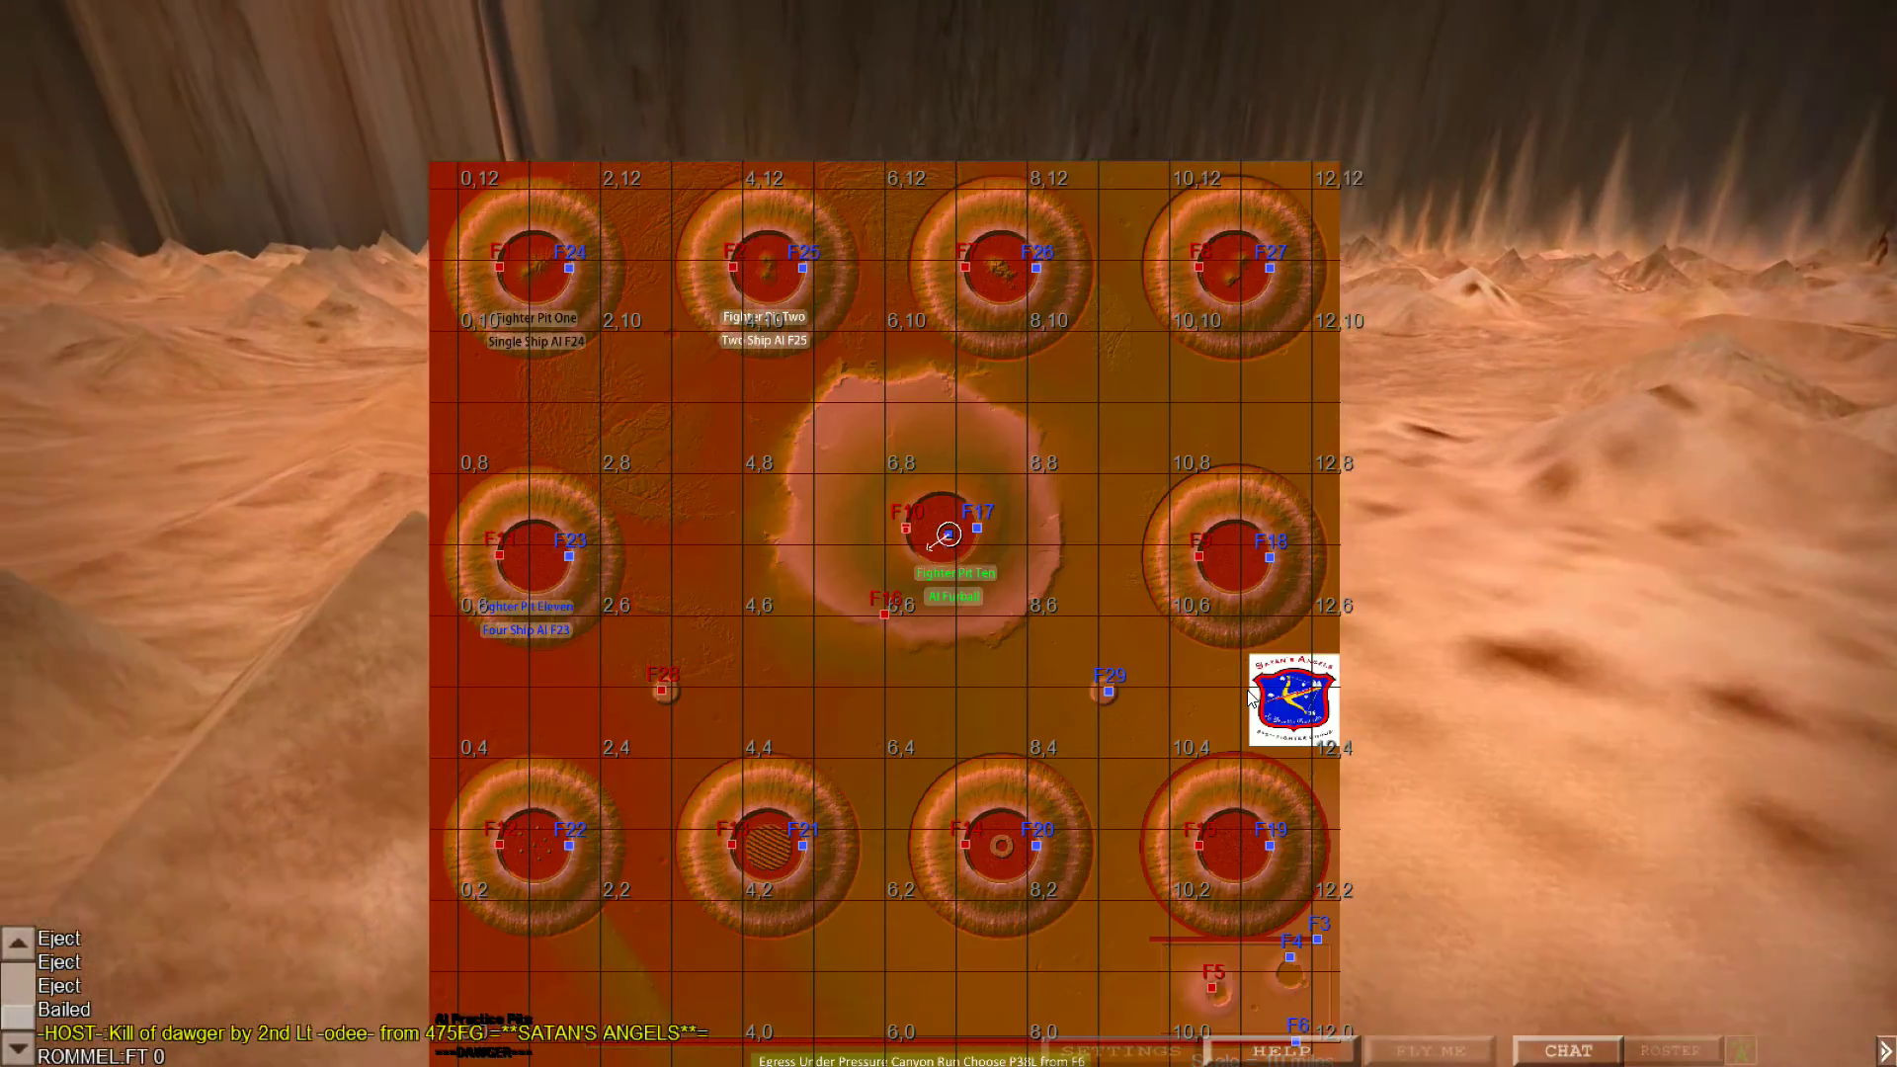
Step: Close the arena map overlay
key("Escape")
type(".texit -1")
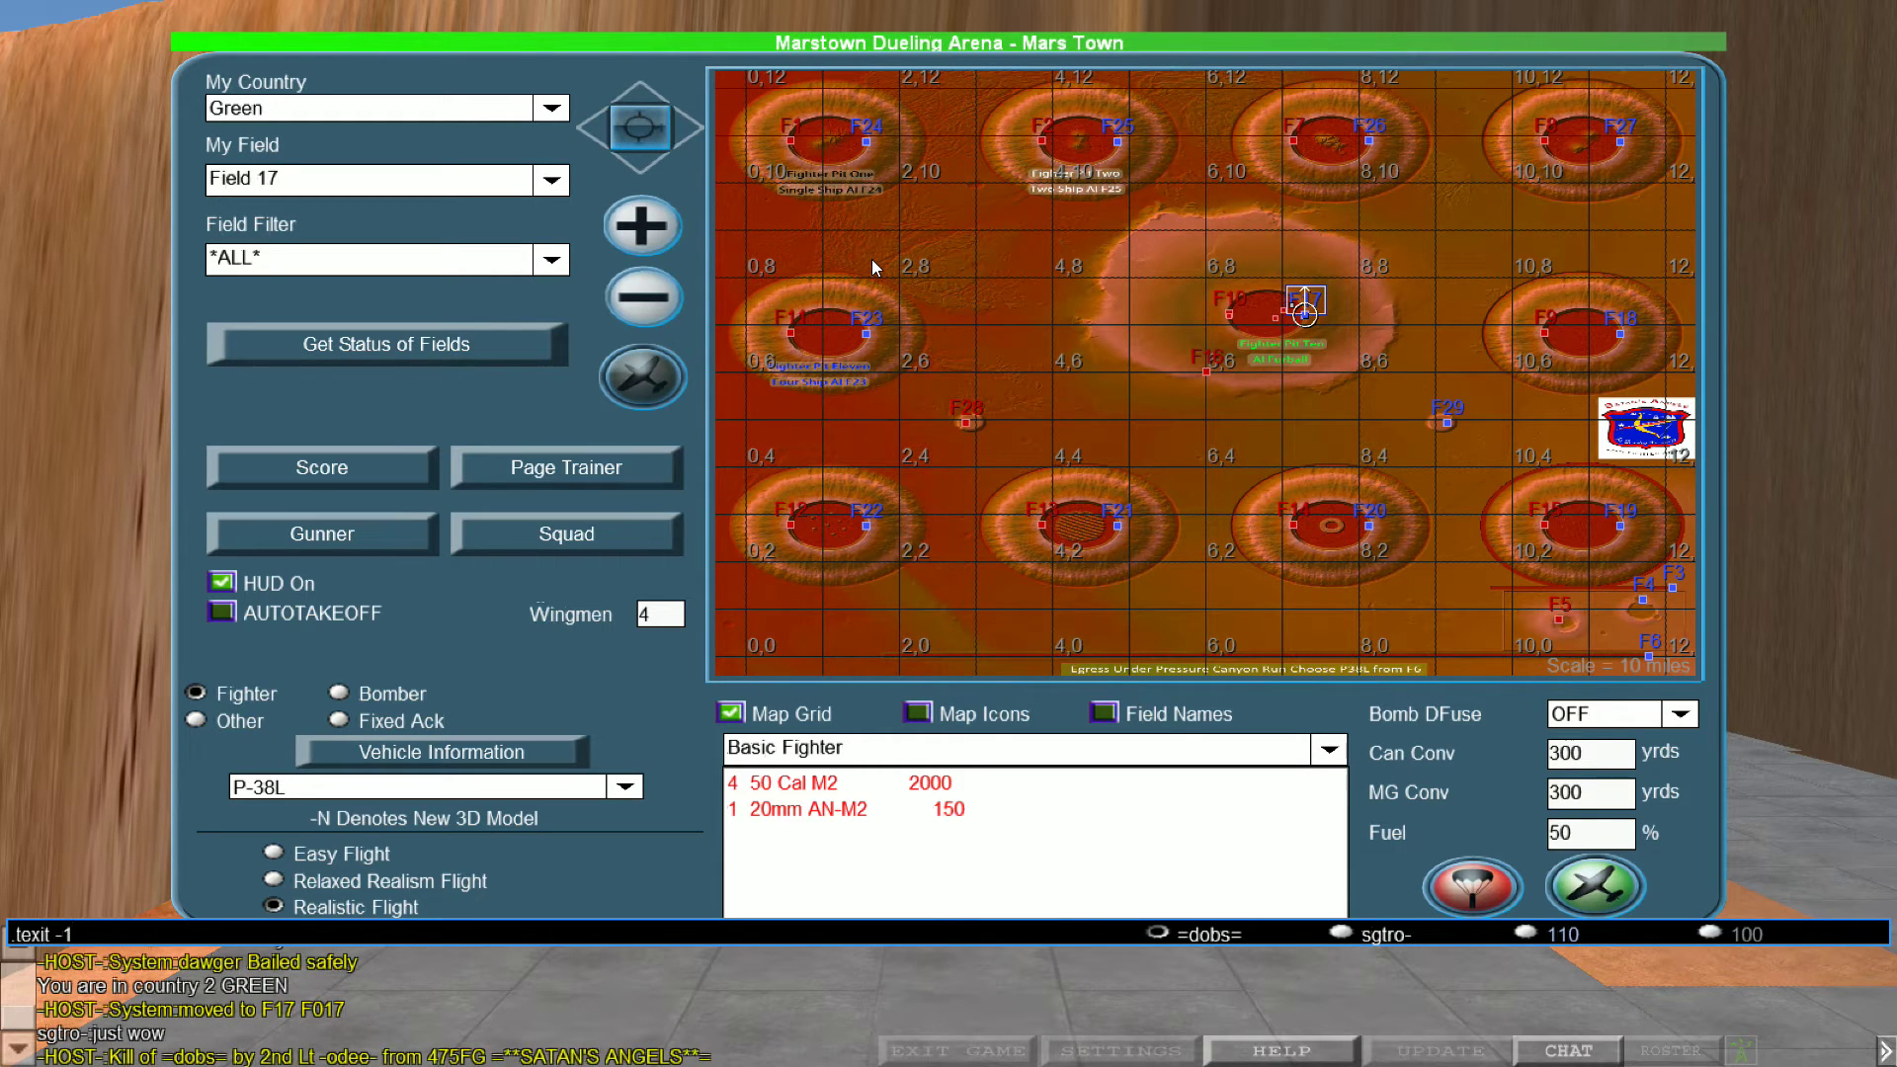
Step: Send the .exit -1 chat command to end the flight for all players
key("Return")
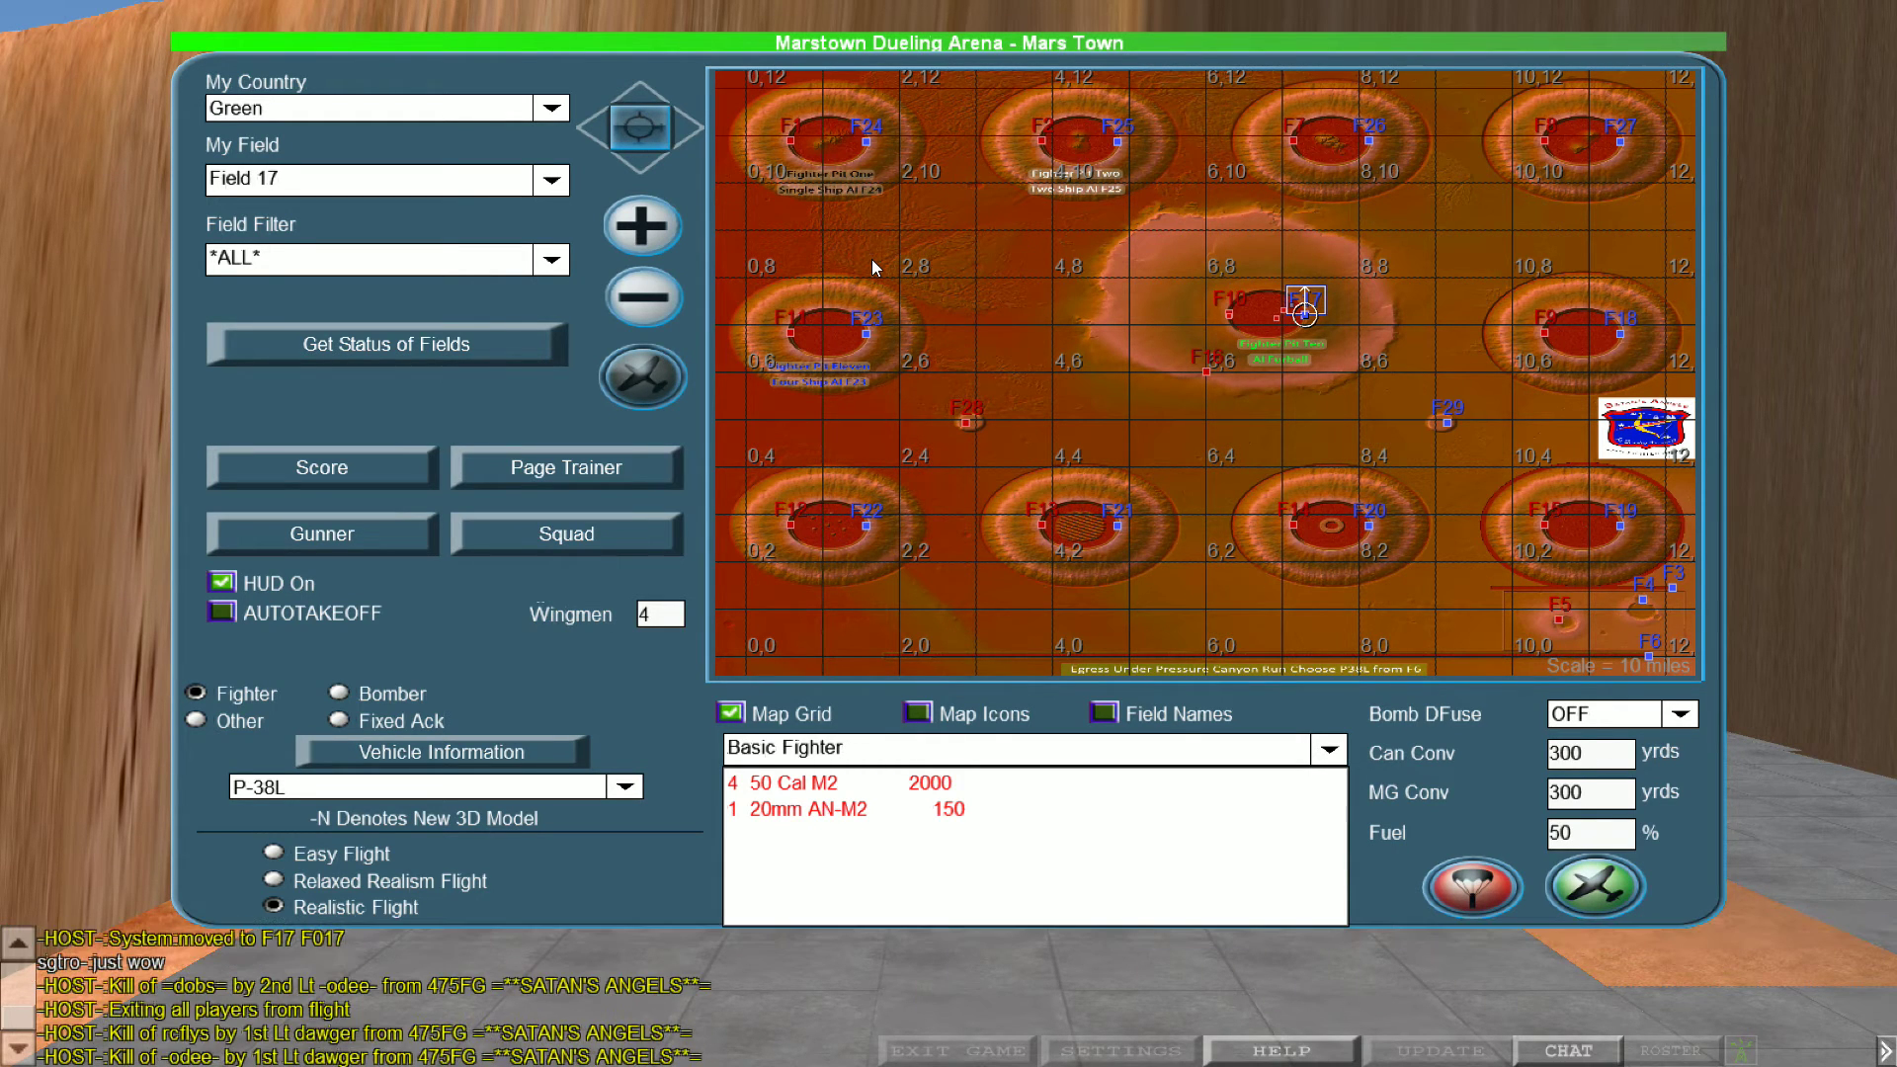